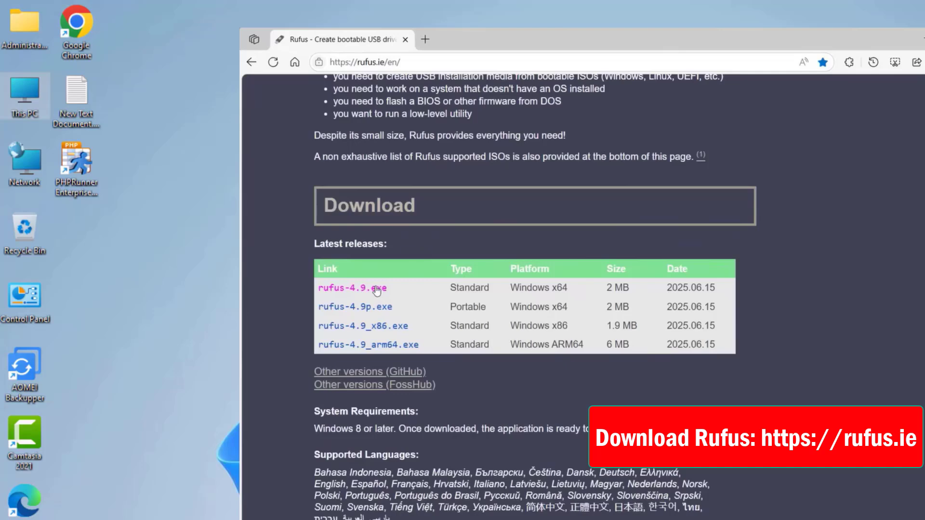
# Step: Download rufus-4.9.exe for Windows x64 from the latest releases and launch it from the Downloads folder
pyautogui.click(376, 289)
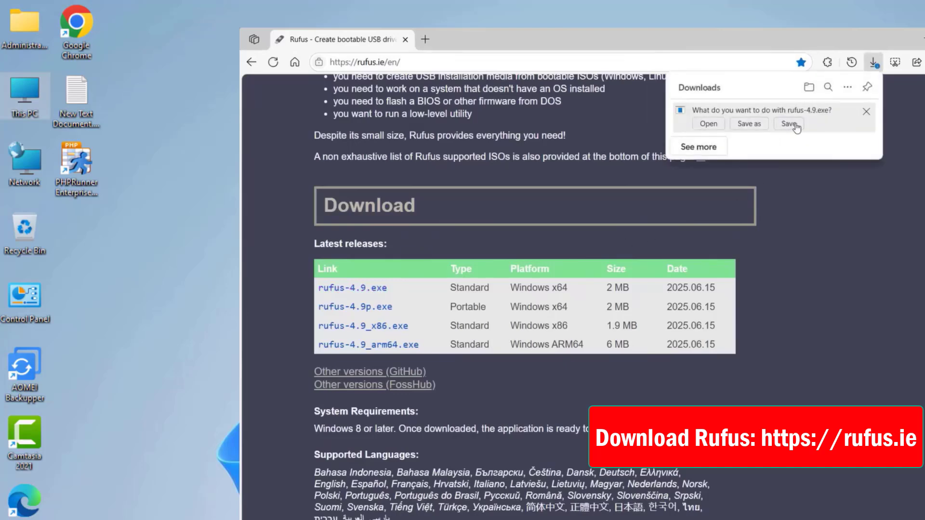
pyautogui.click(809, 87)
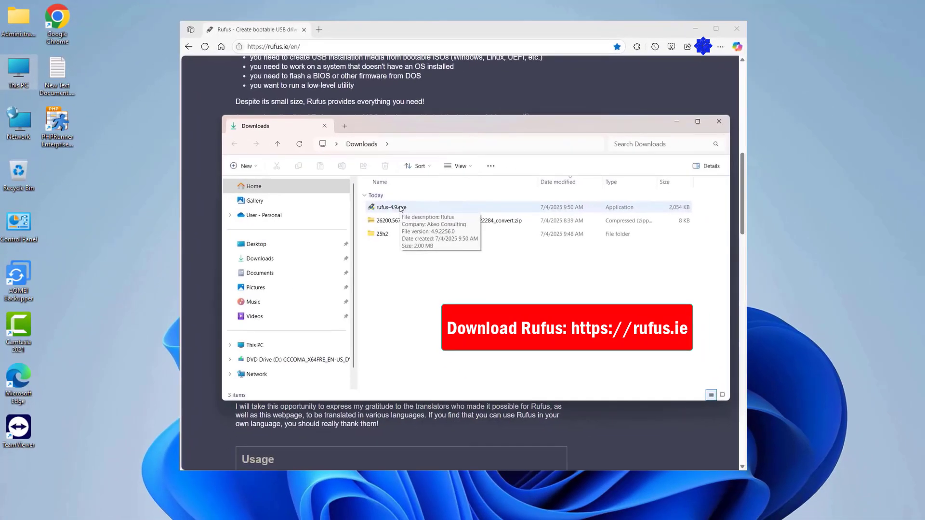
pyautogui.click(533, 278)
pyautogui.doubleClick(400, 208)
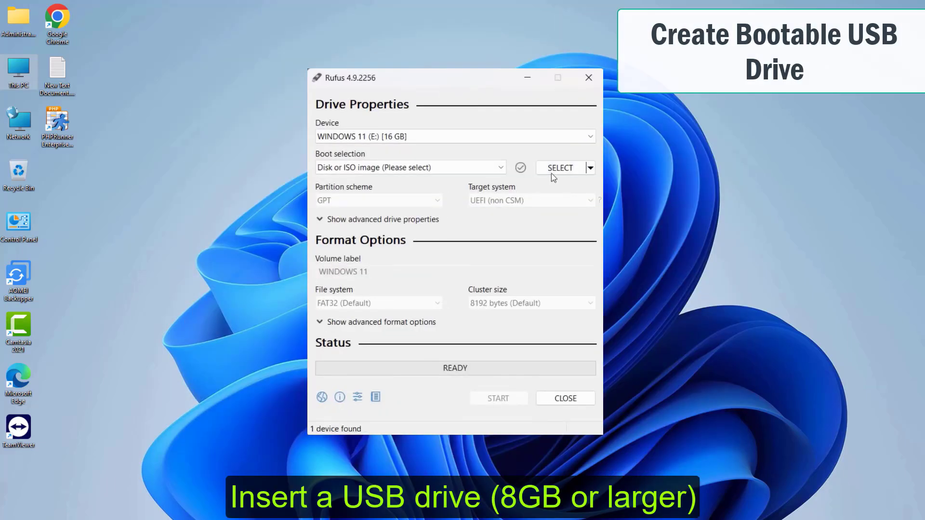
# Step: Load the 26200.5670 Windows ISO from the 25h2 folder in Downloads as the boot image
pyautogui.click(553, 172)
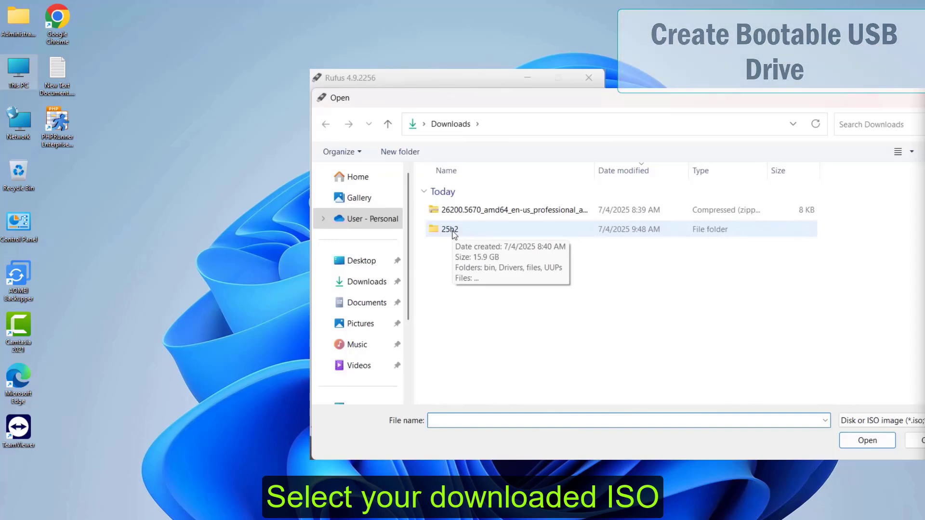
pyautogui.click(452, 233)
pyautogui.doubleClick(467, 235)
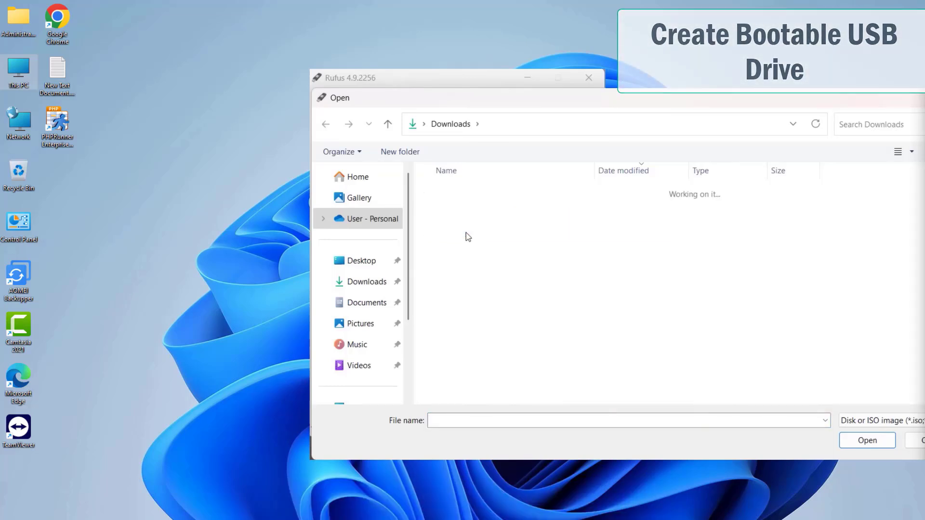
pyautogui.click(470, 212)
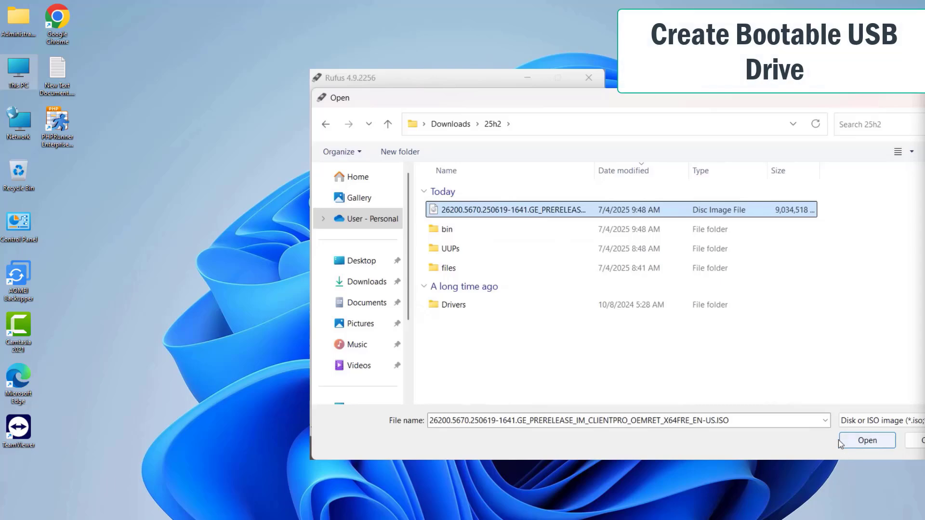
pyautogui.click(867, 441)
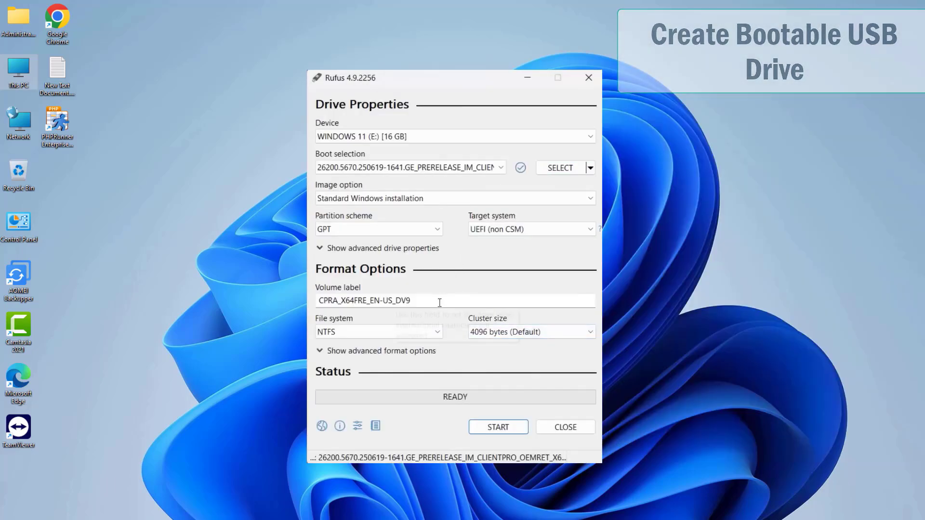
# Step: Set the USB drive's volume label to "Windows 11 25H2"
pyautogui.moveTo(438, 300); pyautogui.dragTo(317, 300)
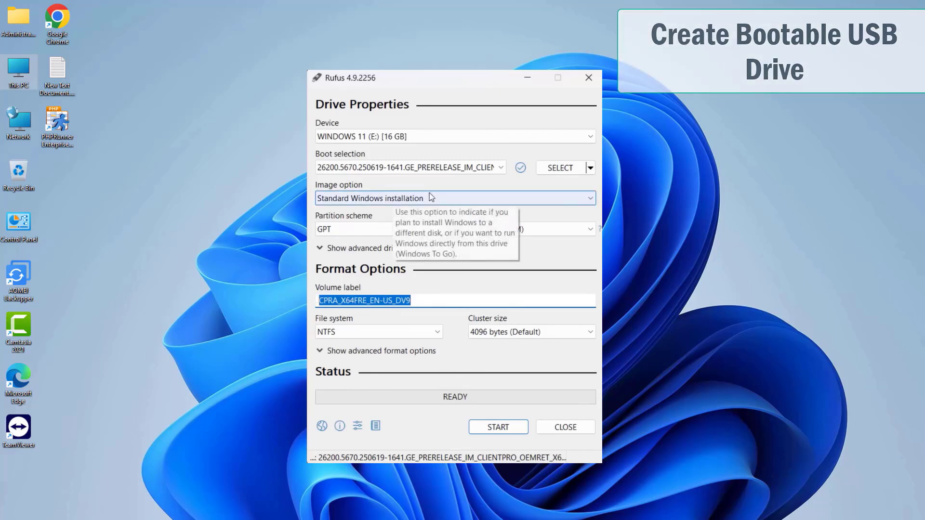
pyautogui.write('Windows 1')
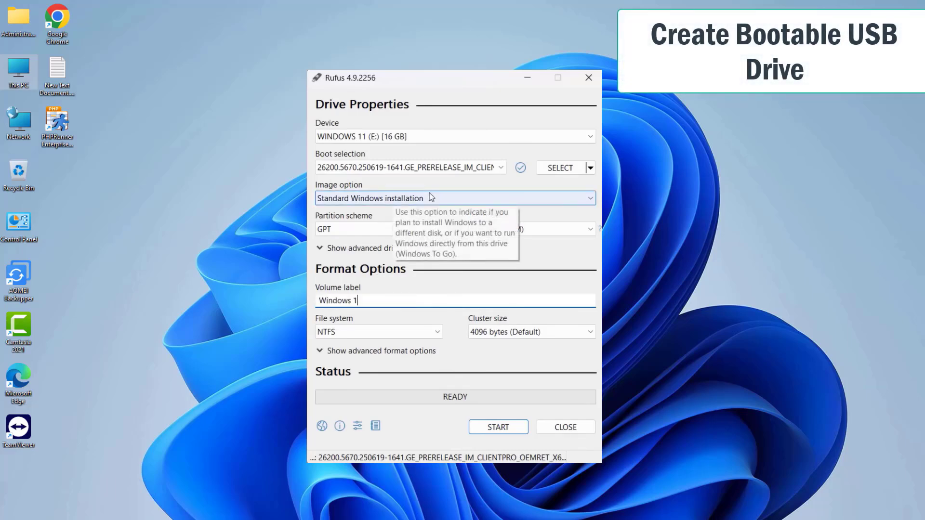
pyautogui.write('1 25H2')
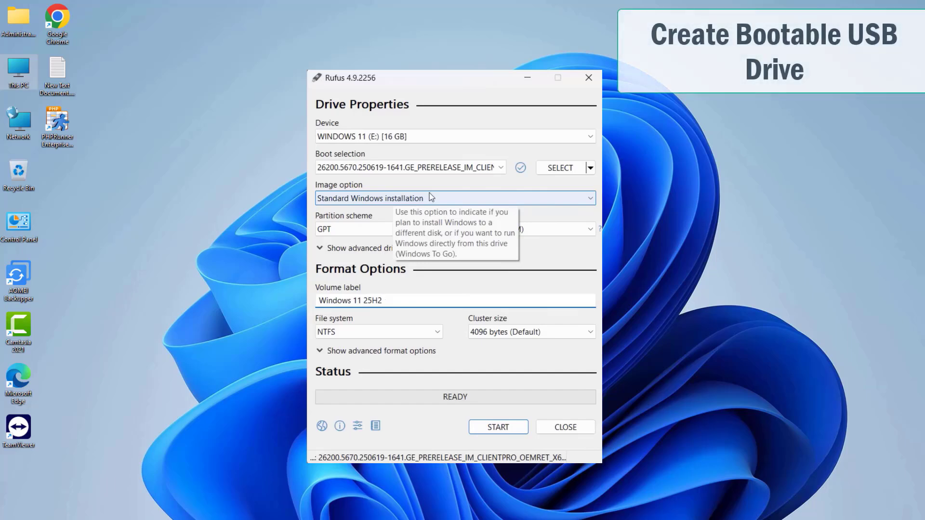
# Step: Write the bootable USB with only the 4GB+ RAM, Secure Boot and TPM 2.0 requirement removed, accept erasing the drive, and close Rufus
pyautogui.click(498, 427)
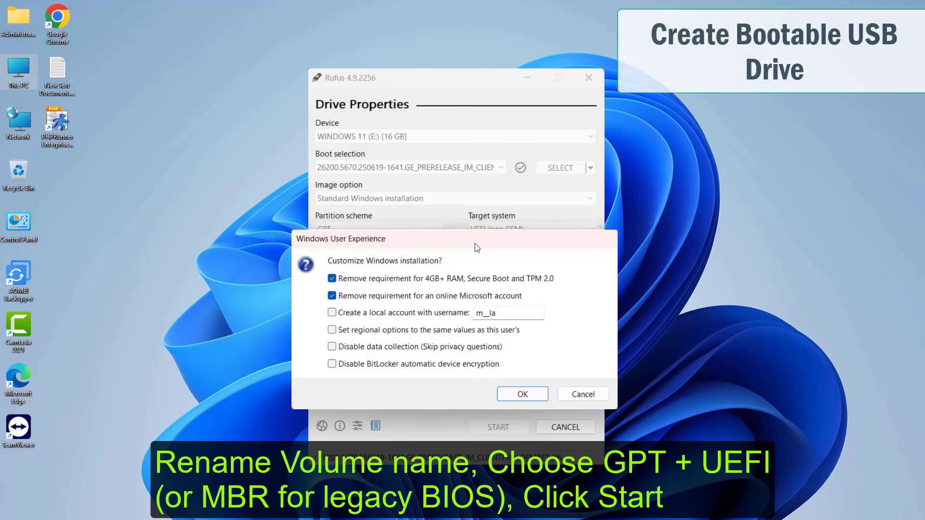
pyautogui.click(332, 297)
pyautogui.click(332, 278)
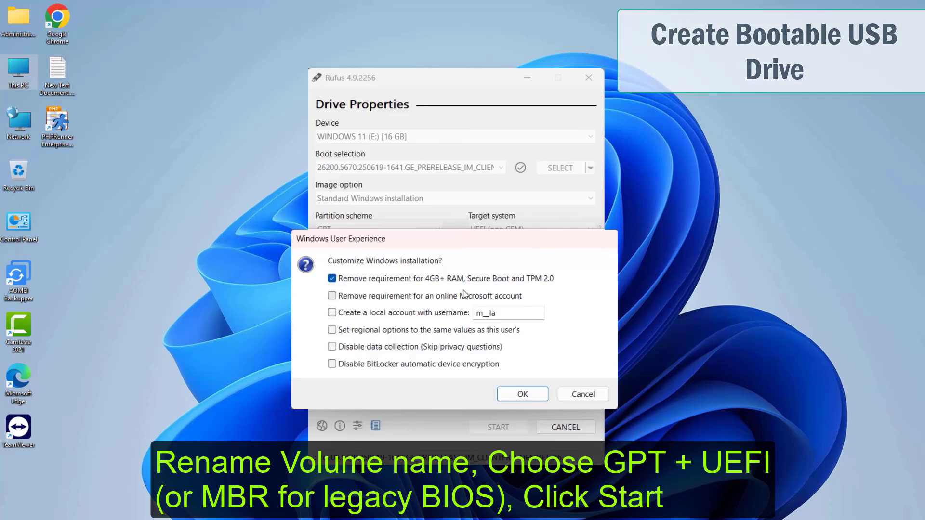
pyautogui.click(523, 394)
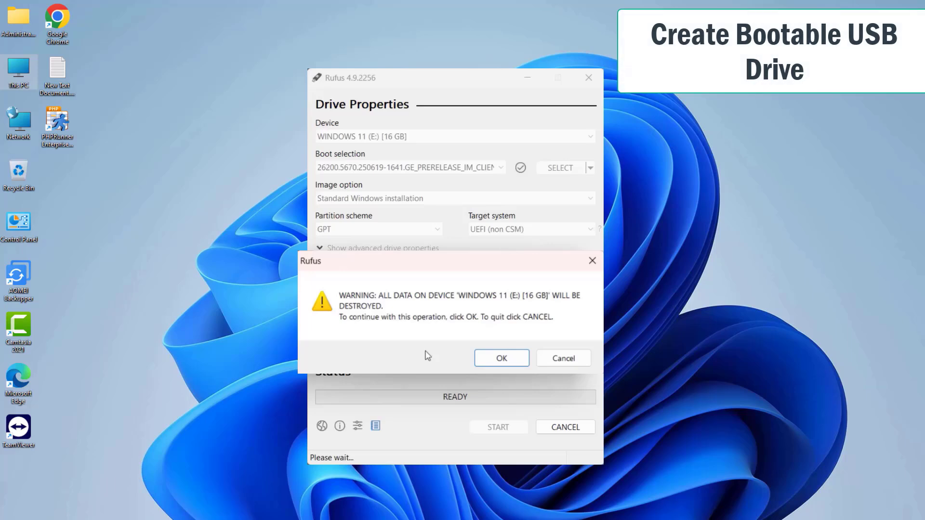
pyautogui.click(501, 358)
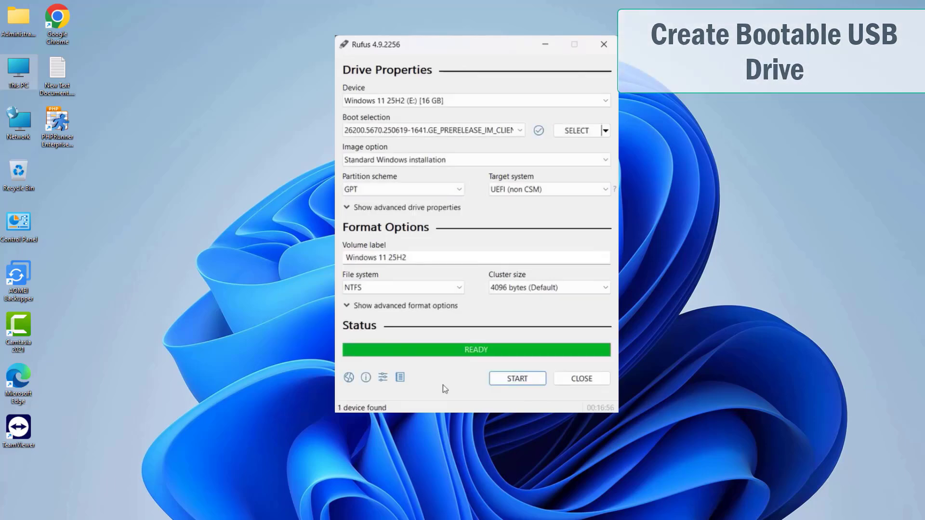
pyautogui.click(597, 384)
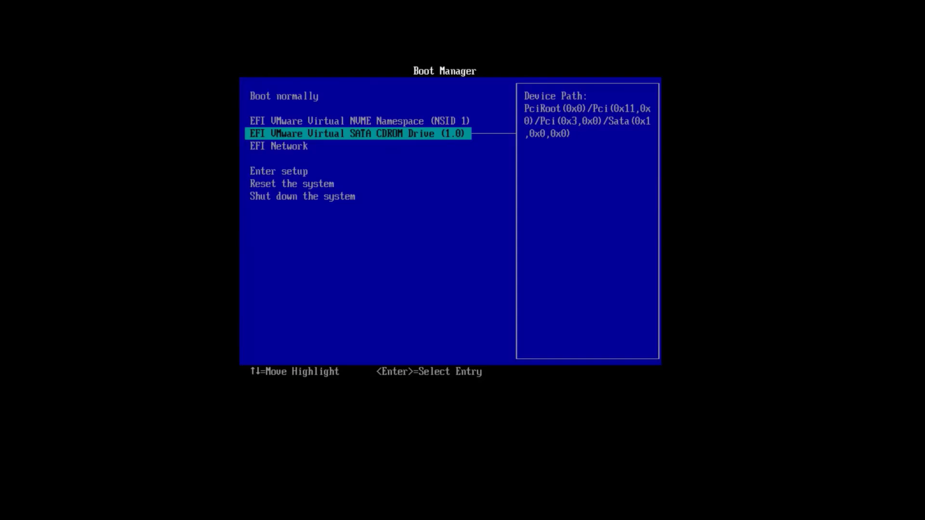
# Step: Boot from the EFI VMware Virtual SATA CDROM Drive and accept English (United States) language settings with the US keyboard
pyautogui.press('Return')
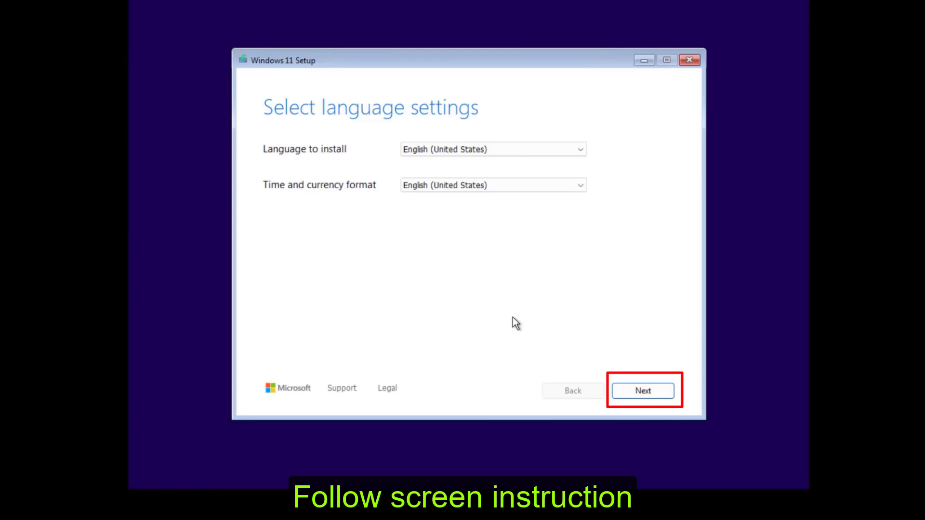
pyautogui.click(649, 400)
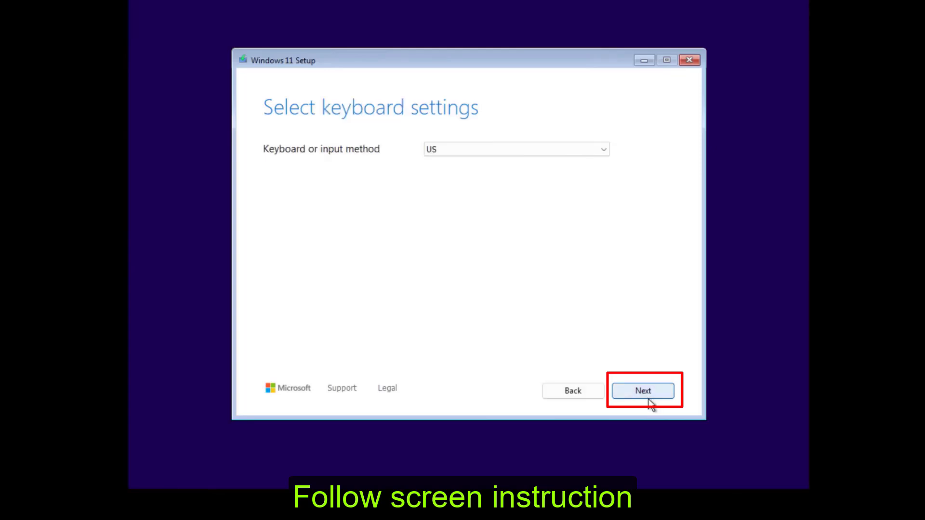
pyautogui.click(648, 400)
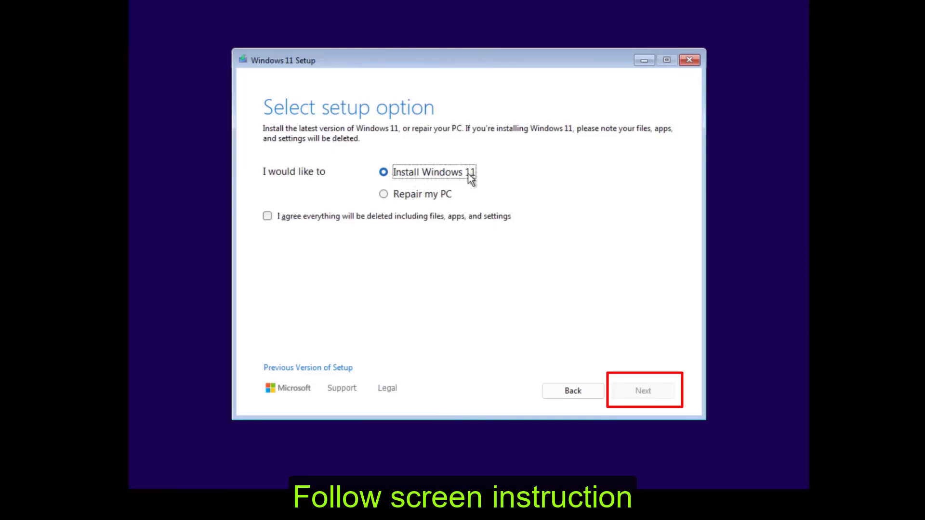
# Step: Choose to install Windows 11, agreeing to delete all files, apps and settings, and continue without a product key
pyautogui.click(268, 217)
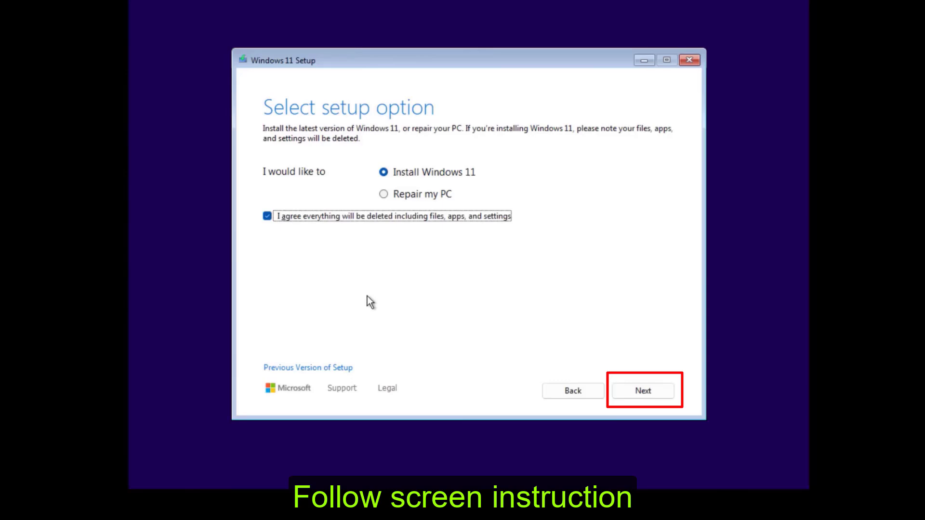
pyautogui.click(634, 394)
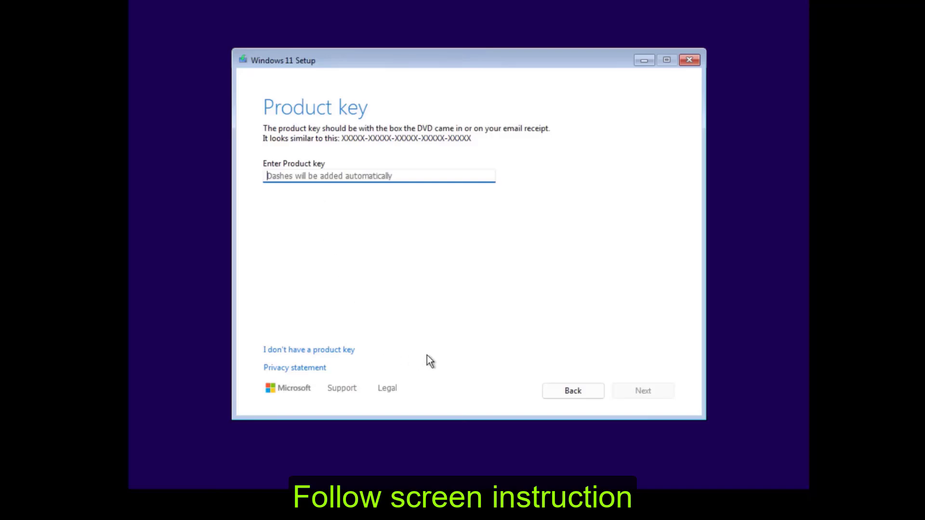
pyautogui.click(301, 352)
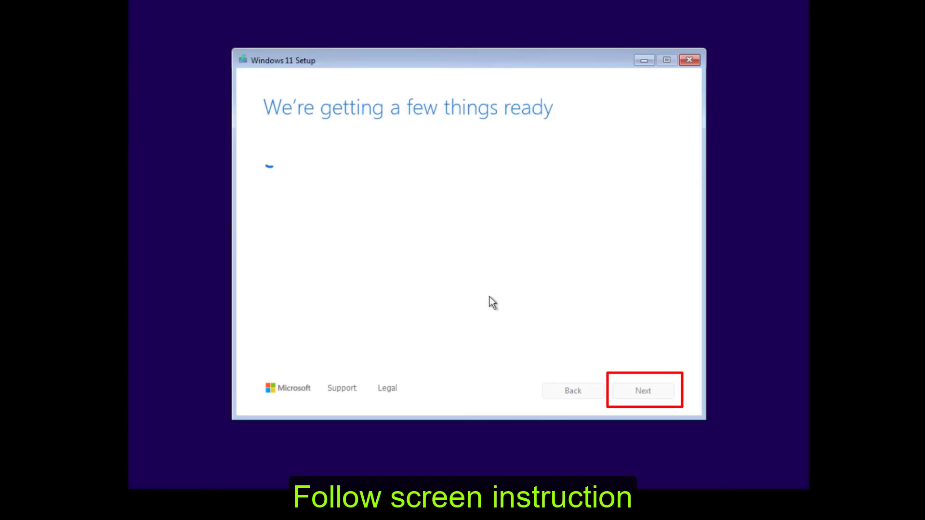
# Step: Select the Windows 11 Pro image and accept the license terms
pyautogui.click(326, 243)
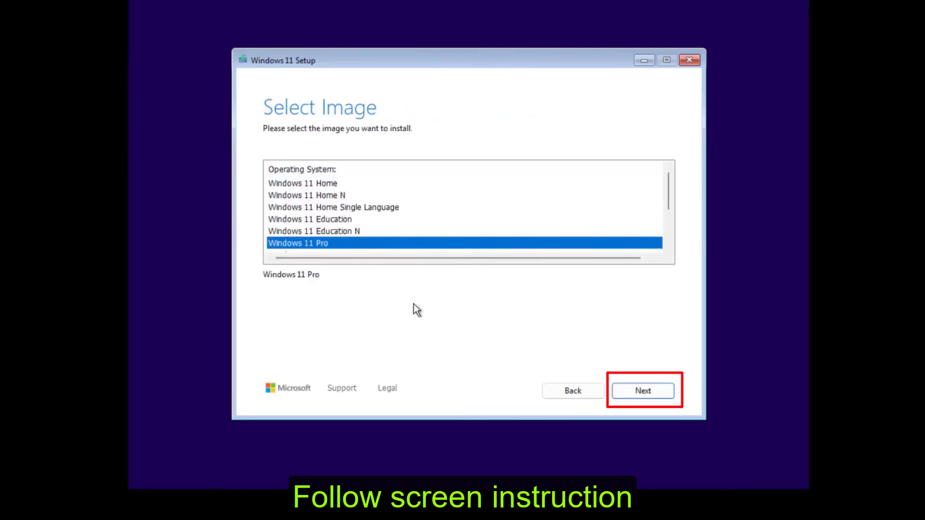
pyautogui.click(633, 392)
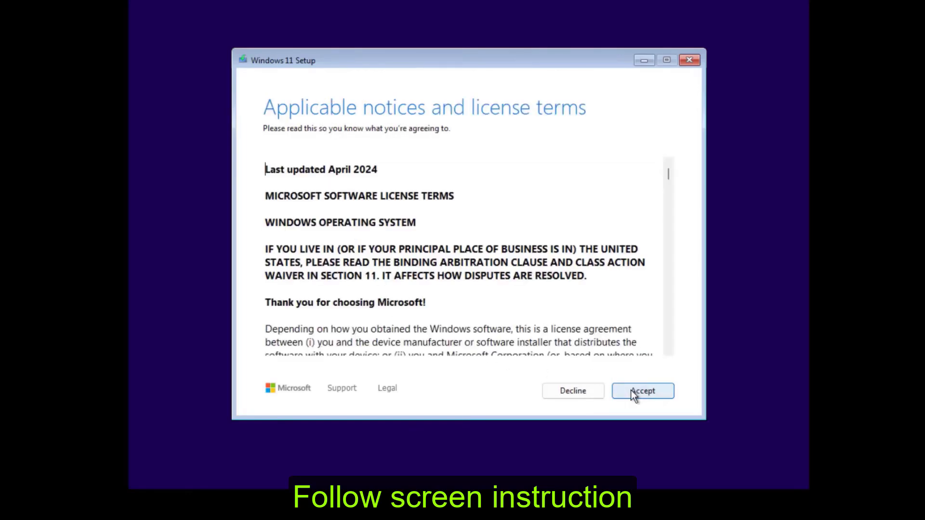
pyautogui.click(632, 392)
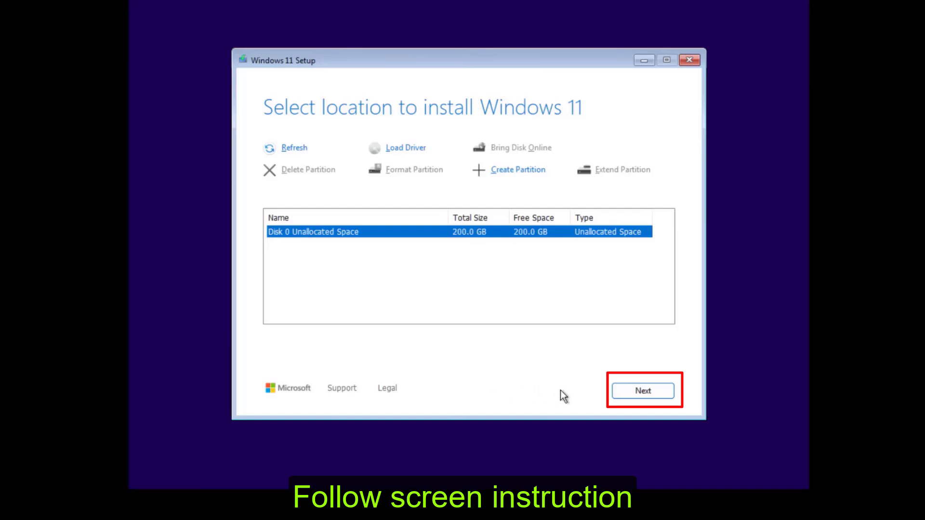
# Step: Choose the Disk 0 unallocated space as the install location and start the installation
pyautogui.click(630, 391)
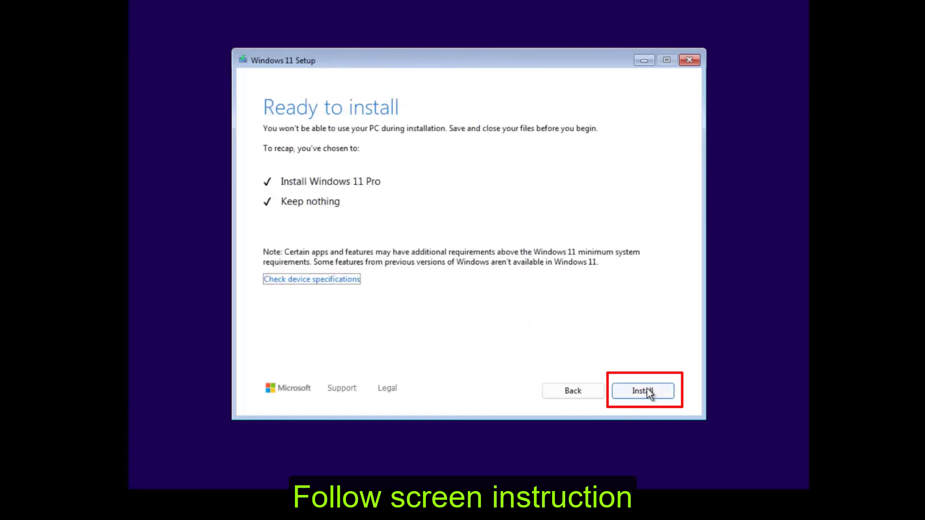
pyautogui.click(649, 394)
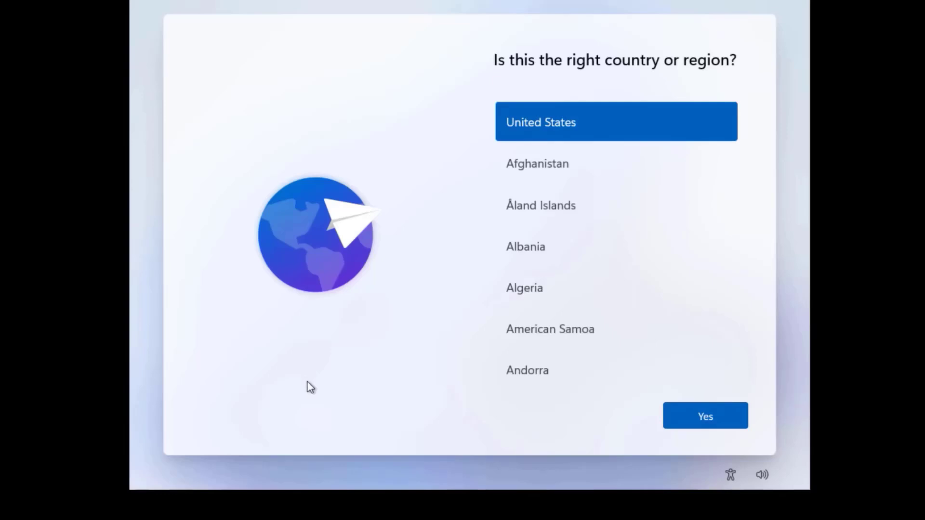
# Step: Confirm United States as the region, accept the keyboard layout, and skip adding a second layout
pyautogui.click(703, 419)
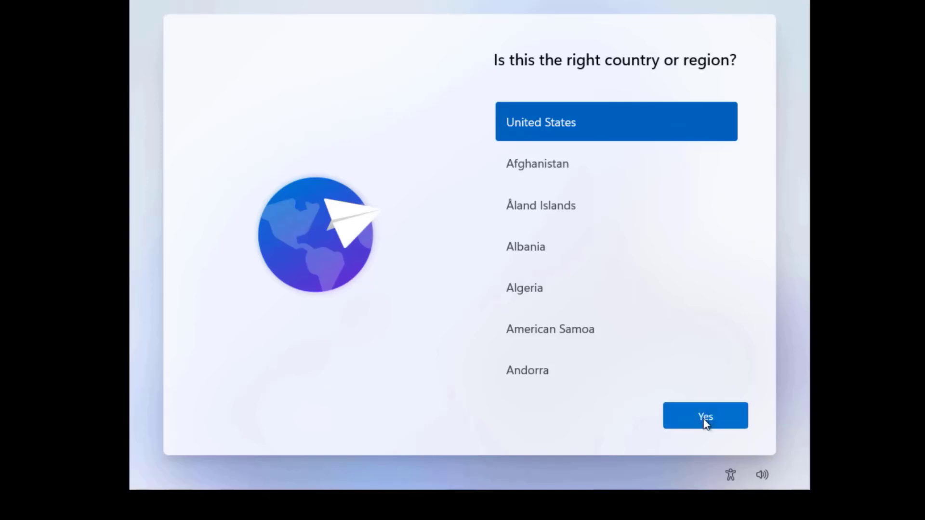
pyautogui.click(705, 419)
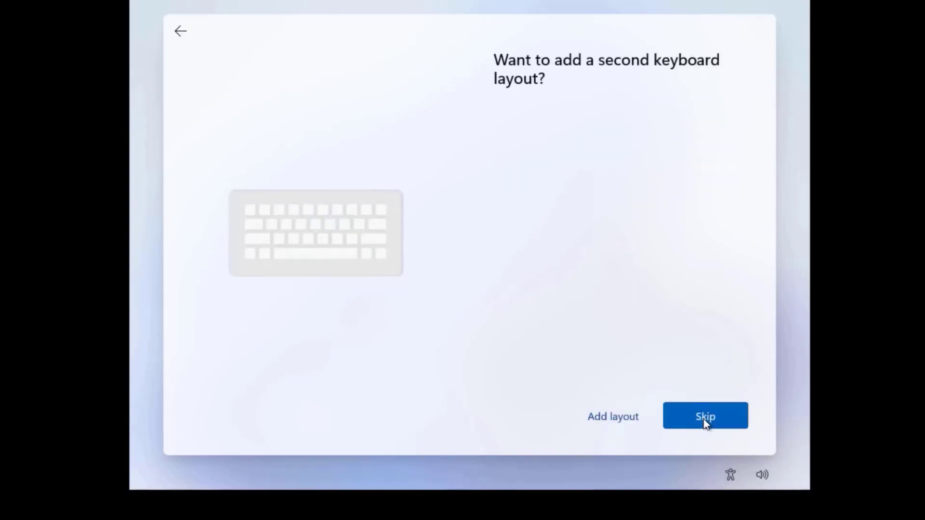
pyautogui.click(704, 420)
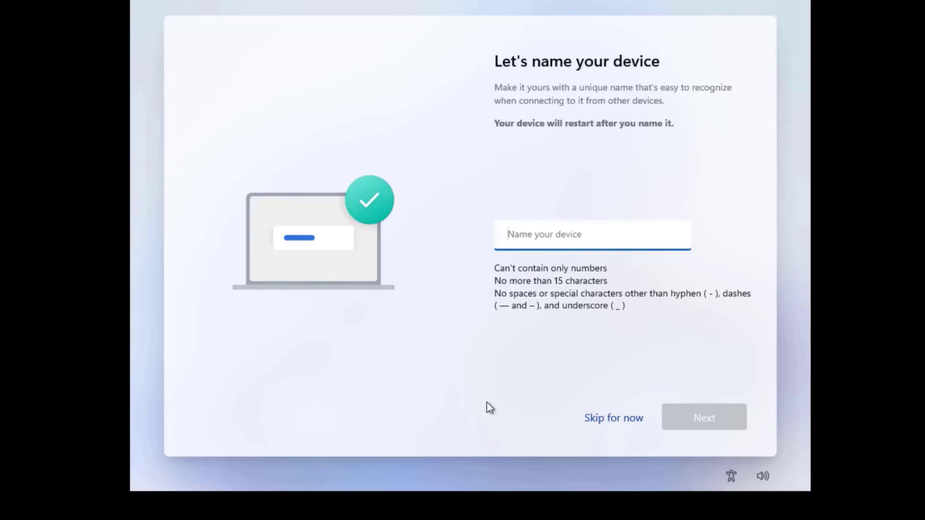
# Step: Skip naming the device, set it up for personal use, and continue to the Microsoft account sign-in
pyautogui.click(618, 419)
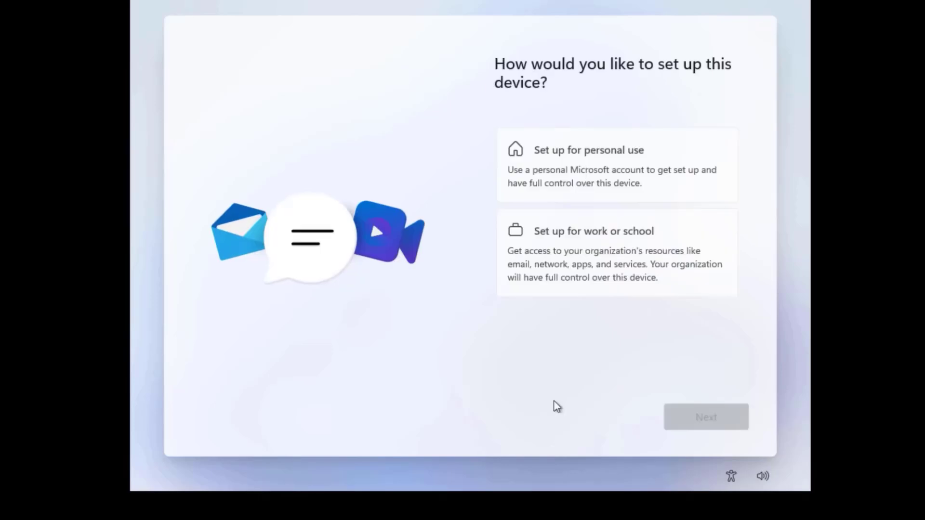
pyautogui.click(572, 172)
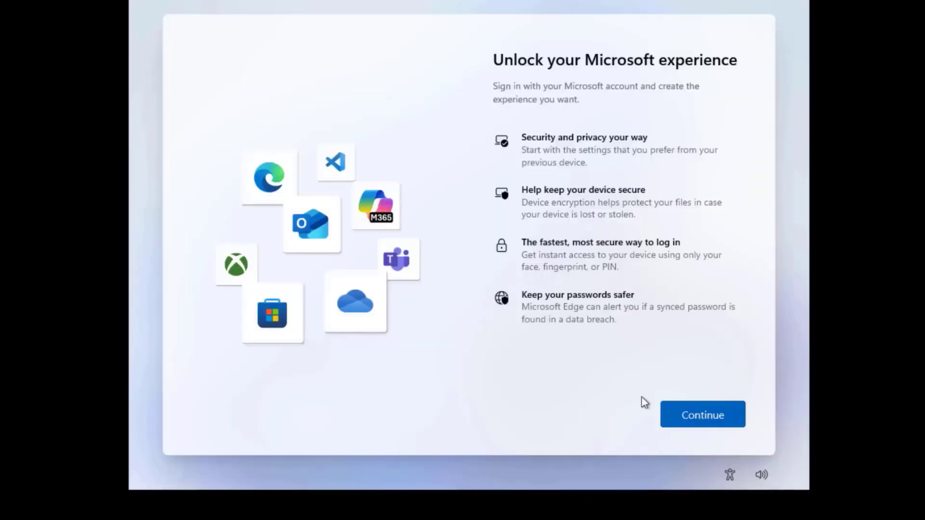
pyautogui.click(724, 418)
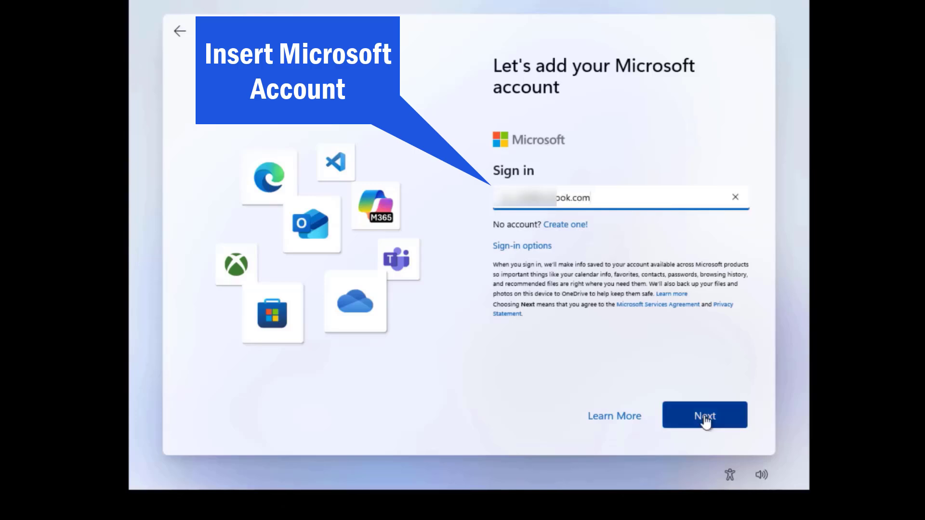
# Step: Sign in with the Microsoft account e-mail and create a Windows Hello PIN, entering it in the New PIN and Confirm PIN fields
pyautogui.click(703, 417)
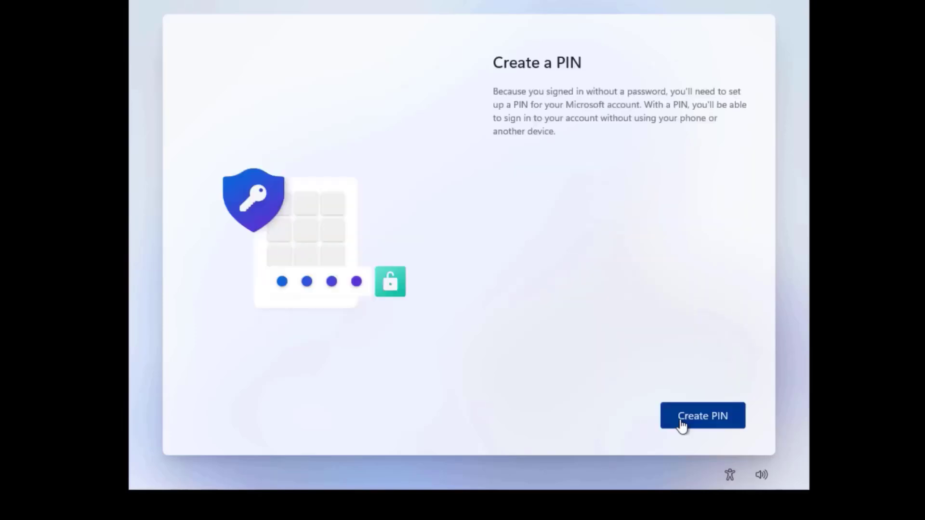
pyautogui.click(681, 423)
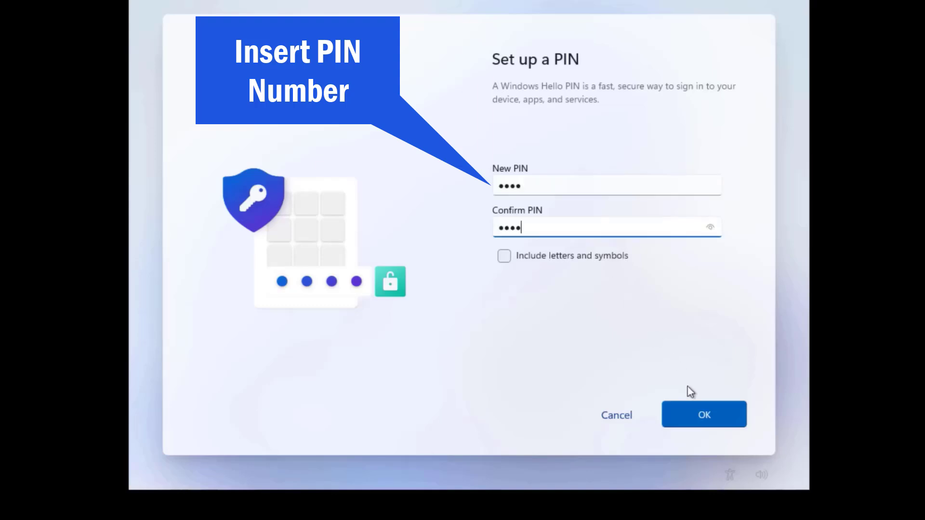
pyautogui.click(696, 414)
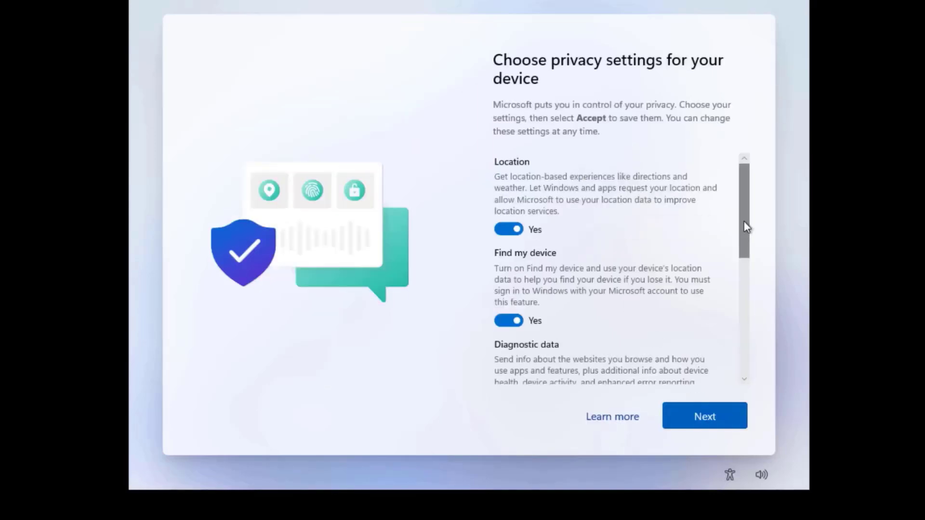
# Step: Accept the device privacy settings with all options left on, and confirm setting up as a new PC instead of restoring a backup
pyautogui.moveTo(744, 226); pyautogui.dragTo(744, 343)
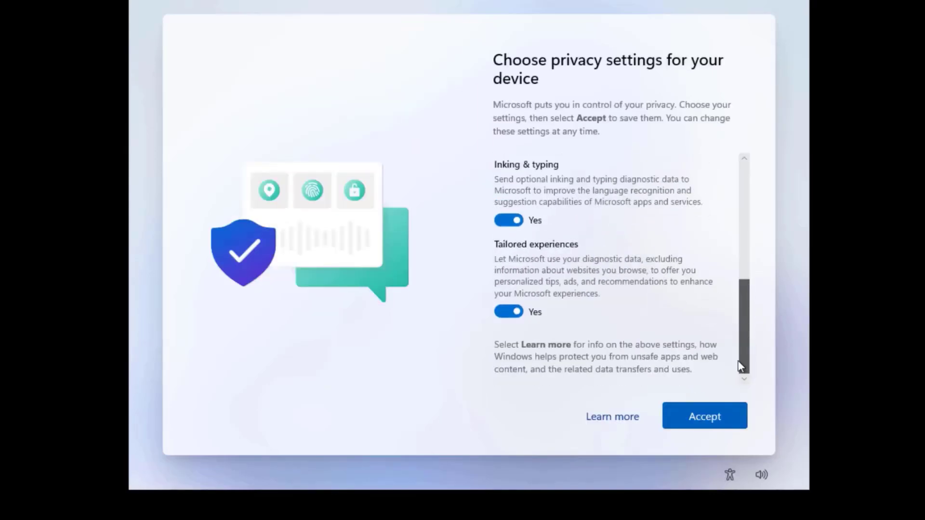
pyautogui.click(689, 418)
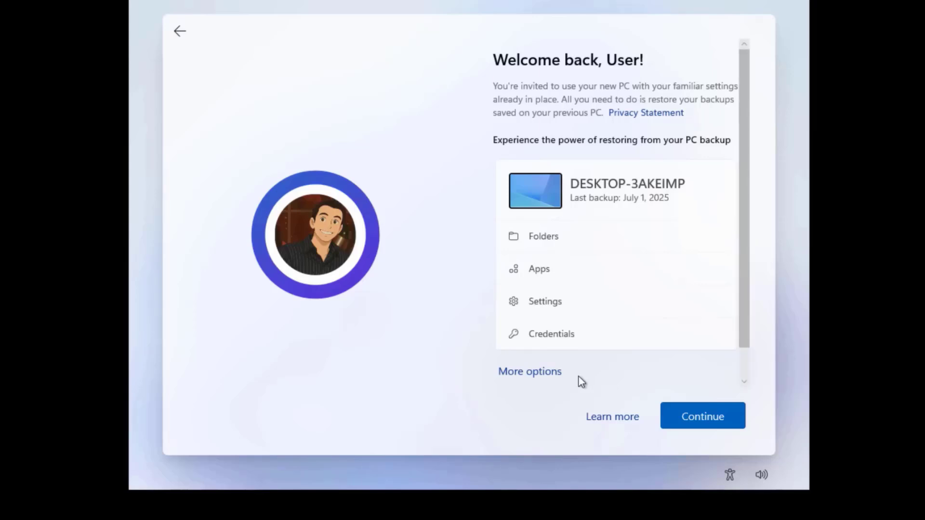
pyautogui.click(523, 373)
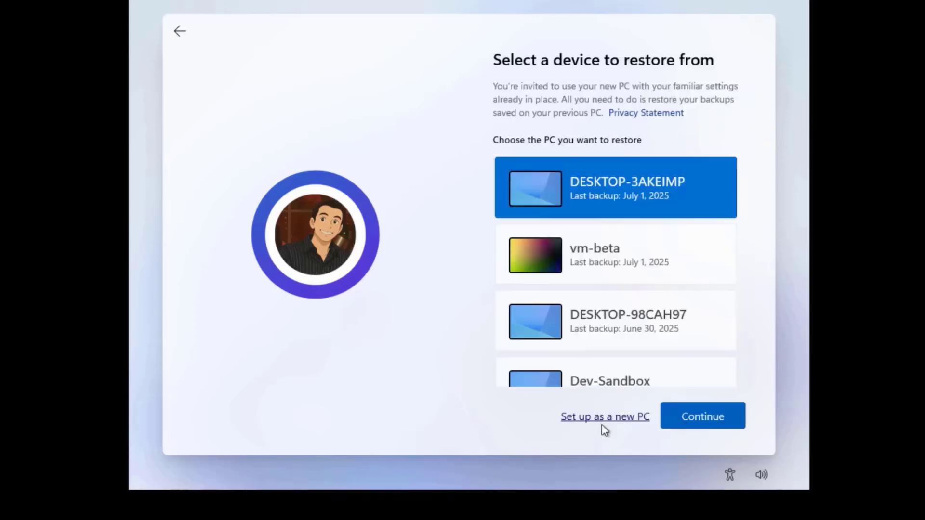
pyautogui.click(602, 417)
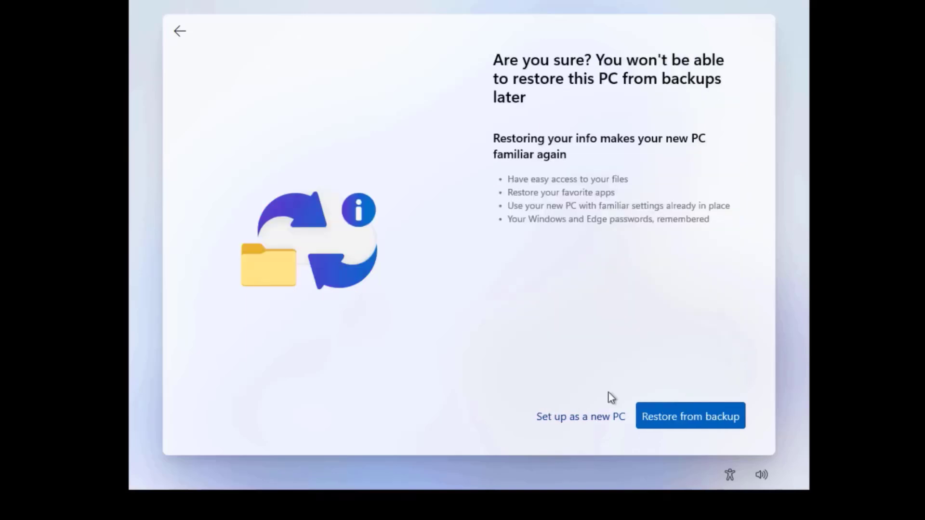
pyautogui.click(584, 417)
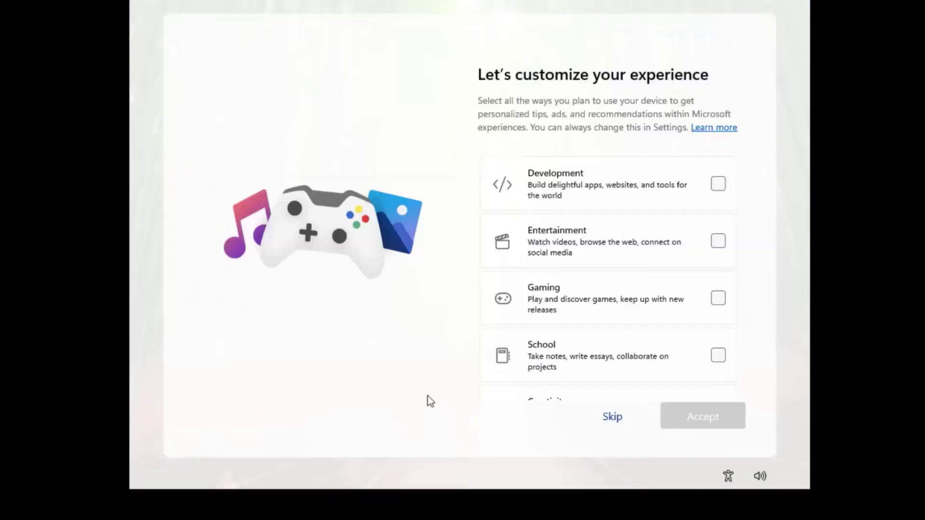
# Step: Skip experience customization, phone linking and phone photo backup, decline browsing data access, and continue past the Microsoft 365 offer
pyautogui.click(611, 417)
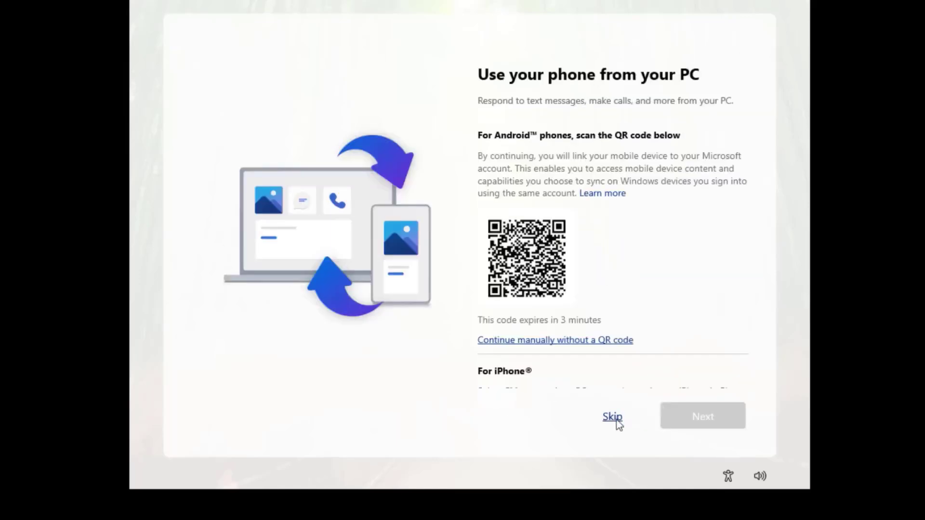
pyautogui.click(615, 421)
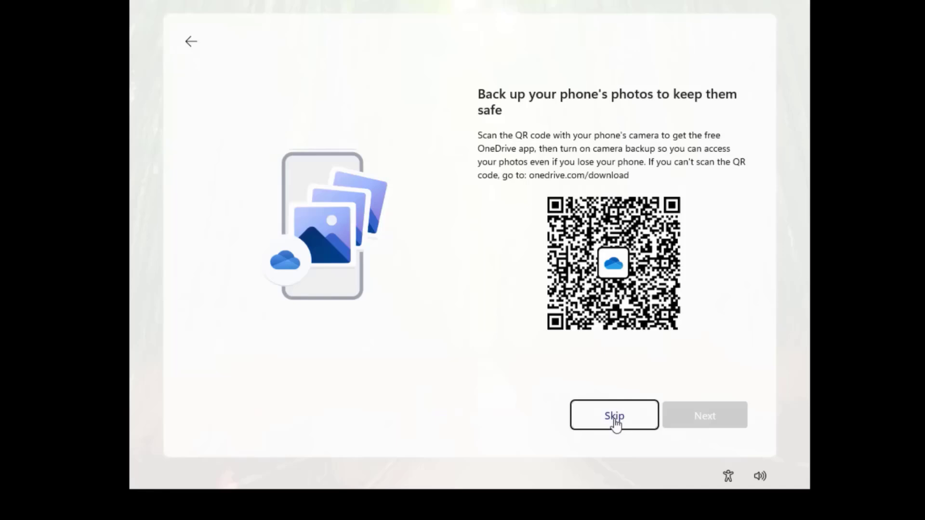
pyautogui.click(615, 420)
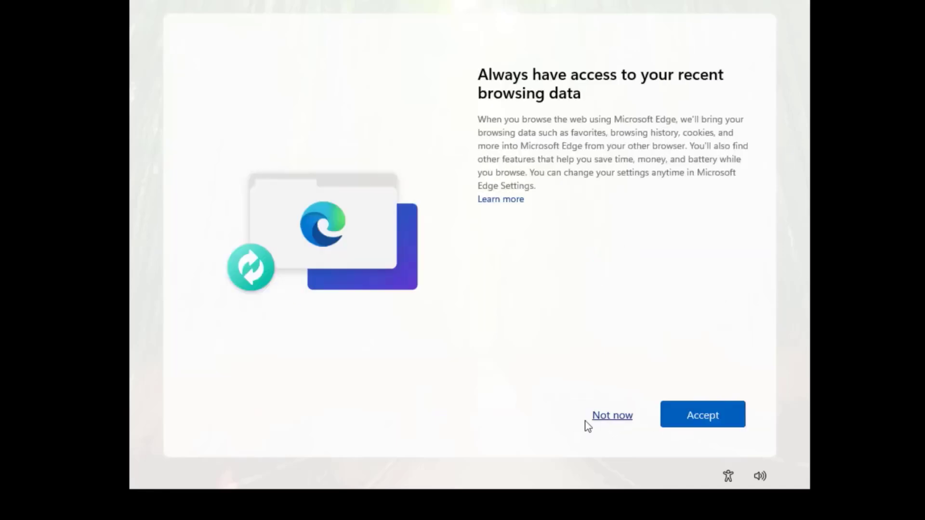
pyautogui.click(619, 416)
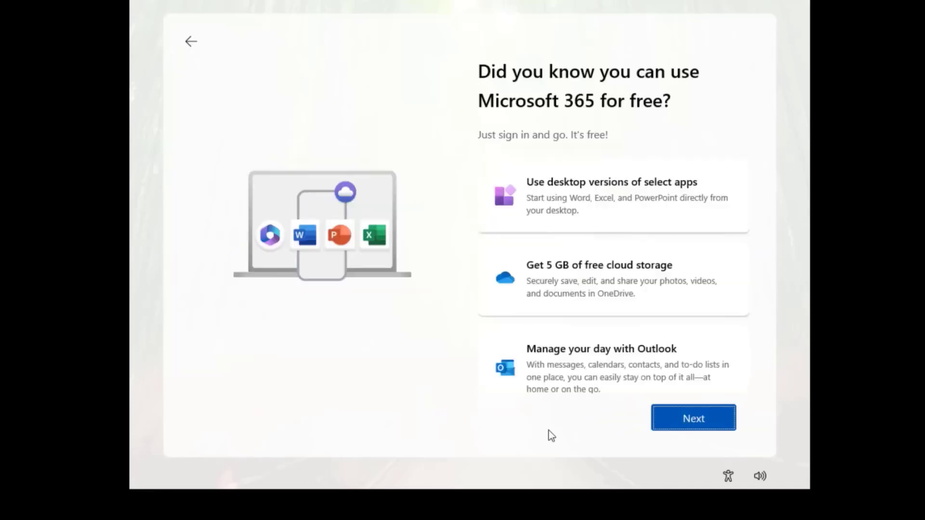
pyautogui.click(696, 420)
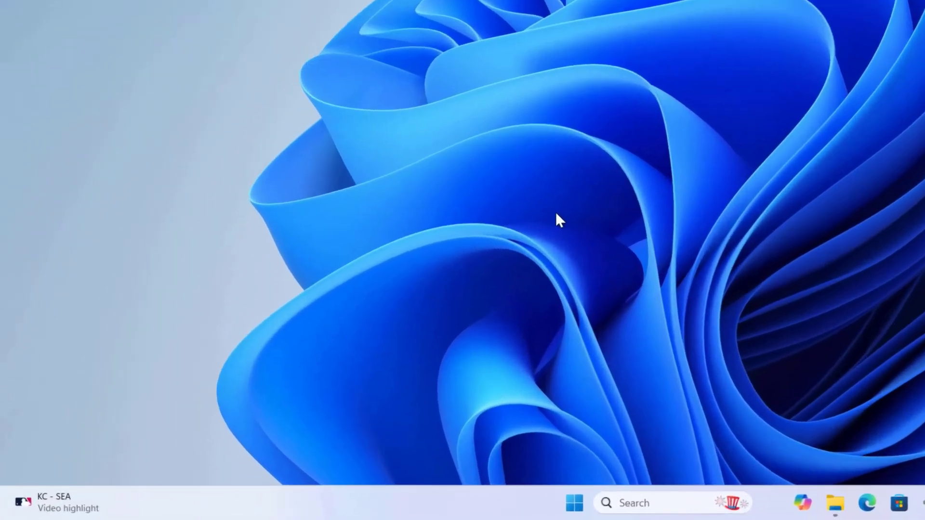
# Step: Run winver to check the installed Windows version
pyautogui.press('super+r')
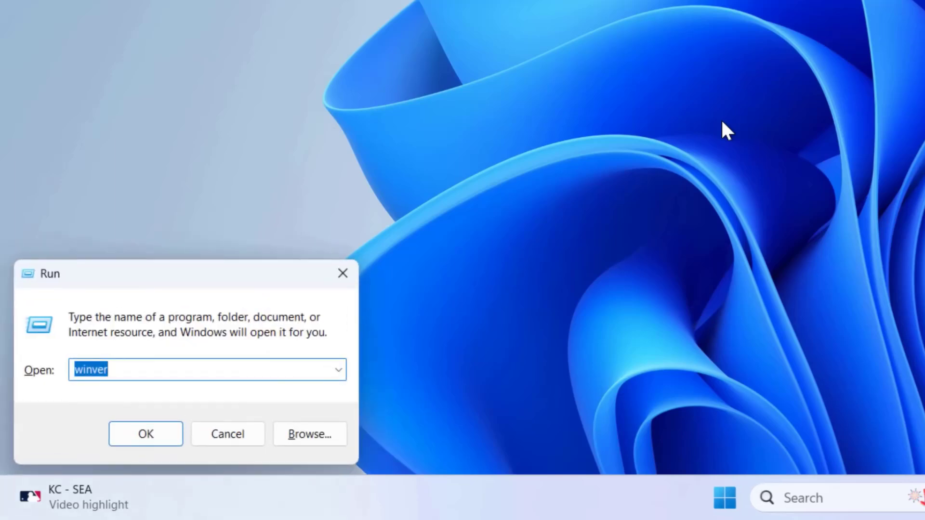
pyautogui.click(124, 375)
pyautogui.click(143, 435)
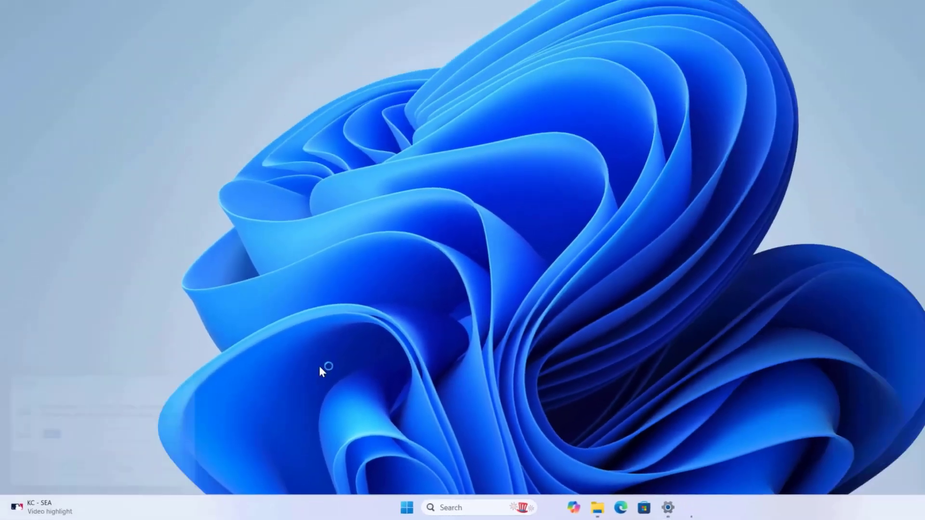